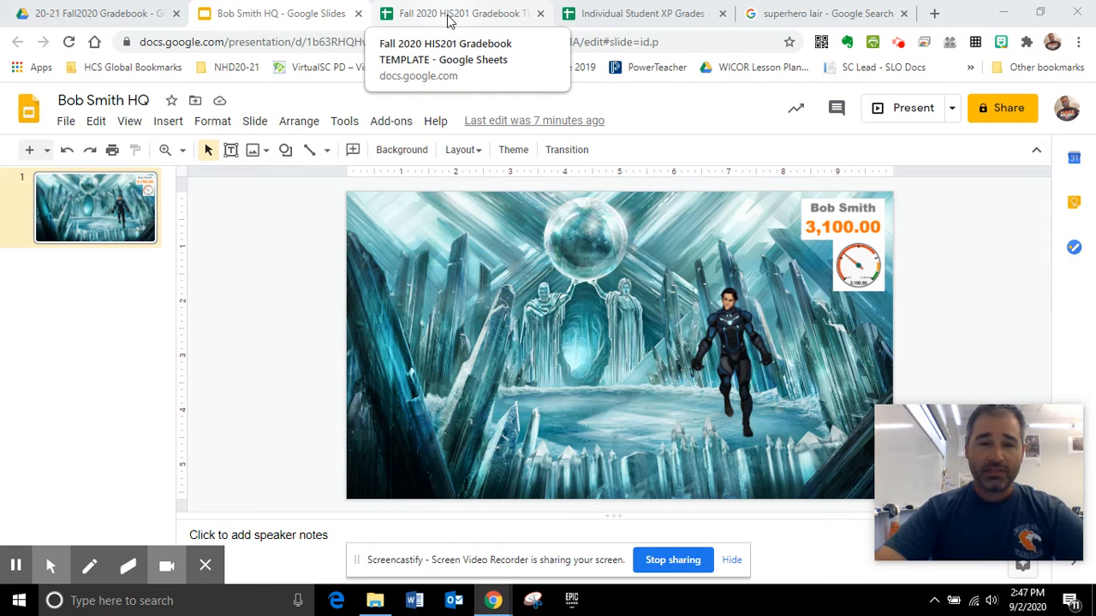
Switch to the Fall 2020 HIS201 Gradebook TEMPLATE and examine the first student's assignment points across to Side Quest 3
left_click(451, 18)
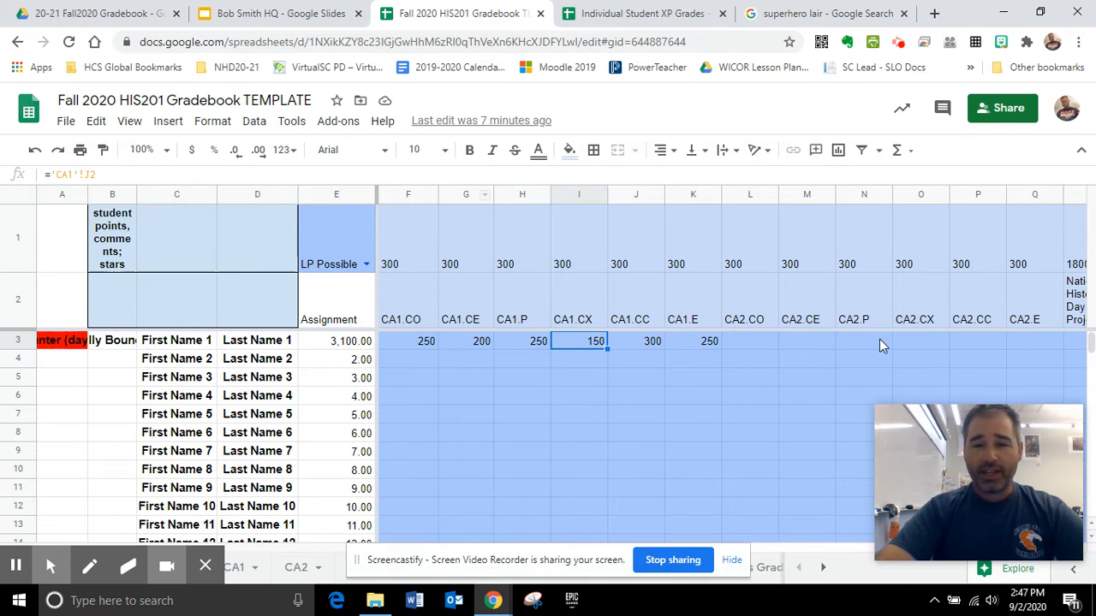
left_click(1069, 346)
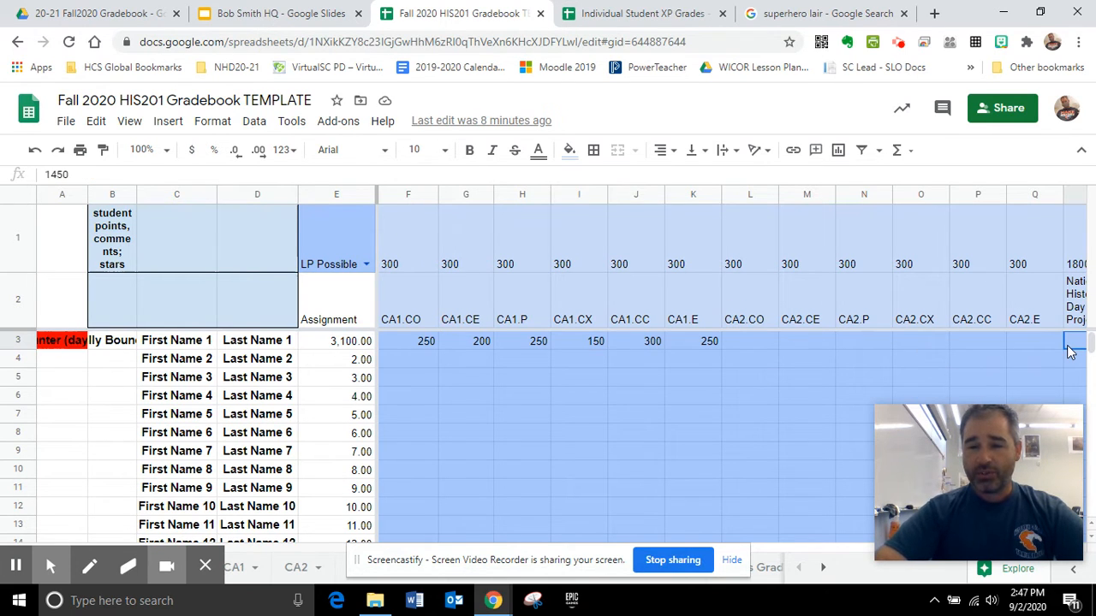
key("Right")
key("Right")
key("Right")
key("Right")
key("Right")
key("Right")
key("Right")
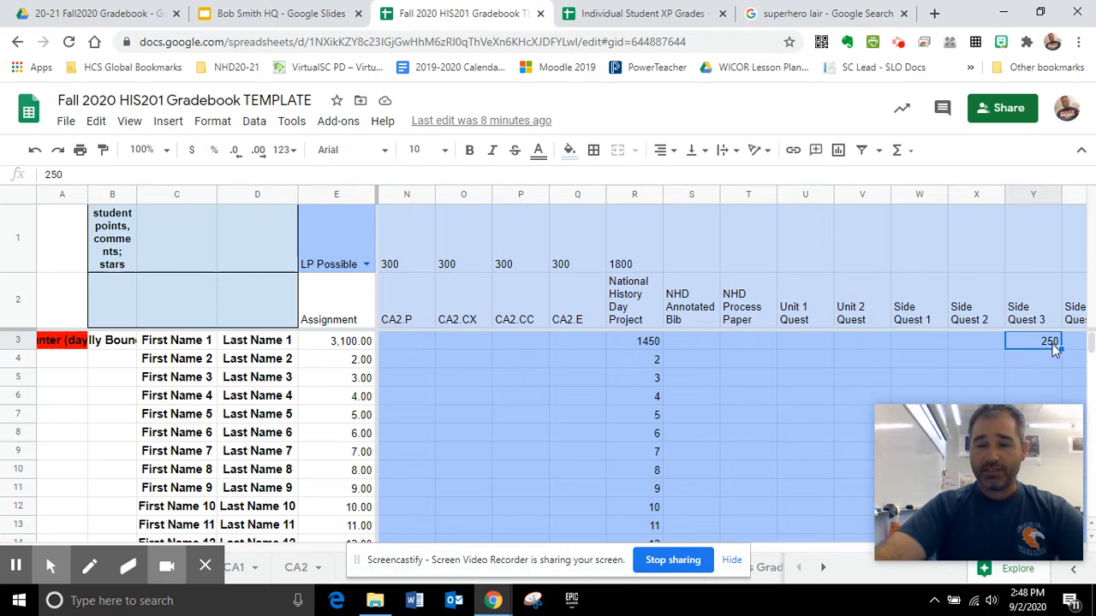
Compare the names and totals imported into Individual Student XP Grades with the gradebook, and open the first student's own sheet
left_click(663, 13)
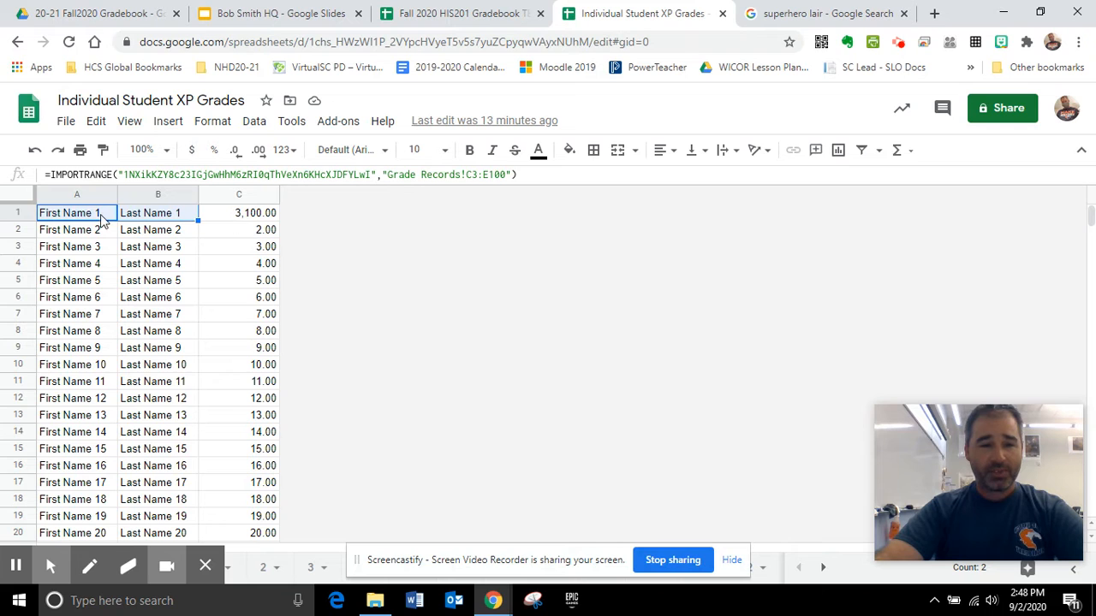
left_click(502, 12)
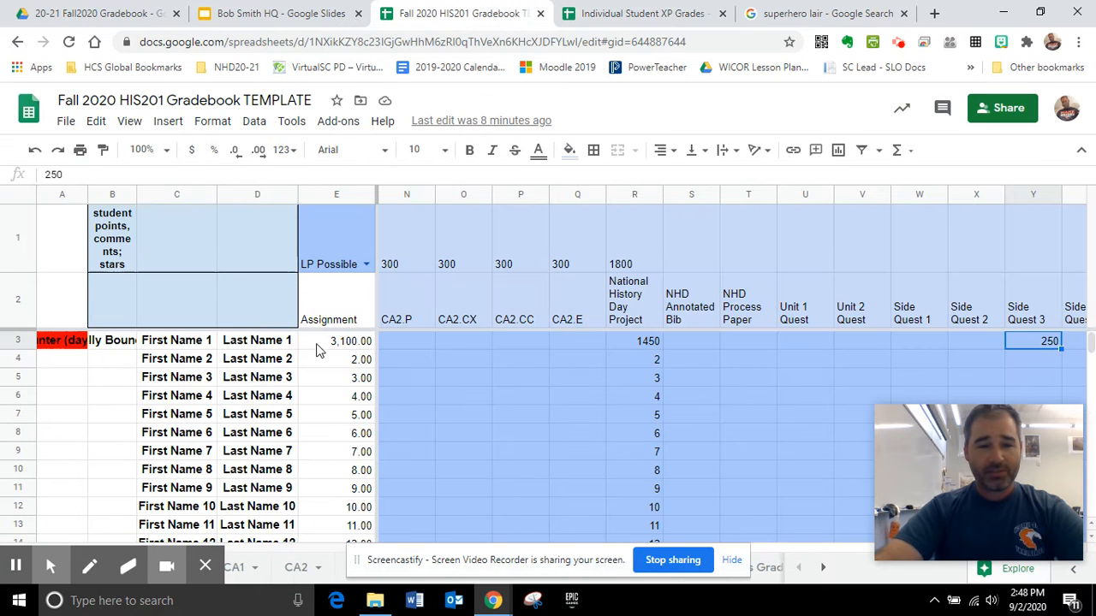
left_click(627, 17)
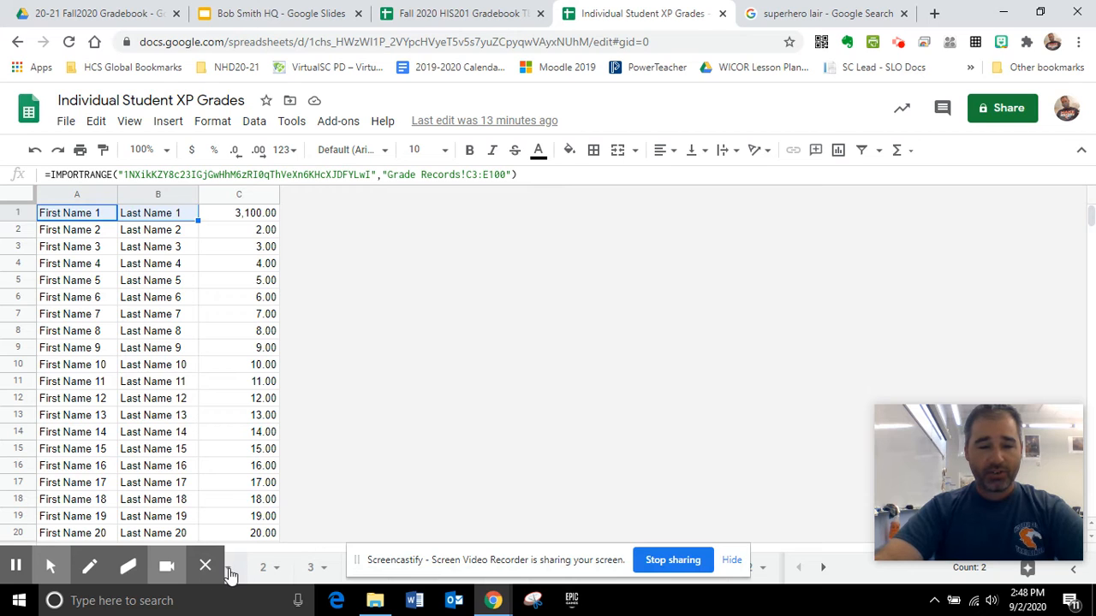
left_click(335, 561)
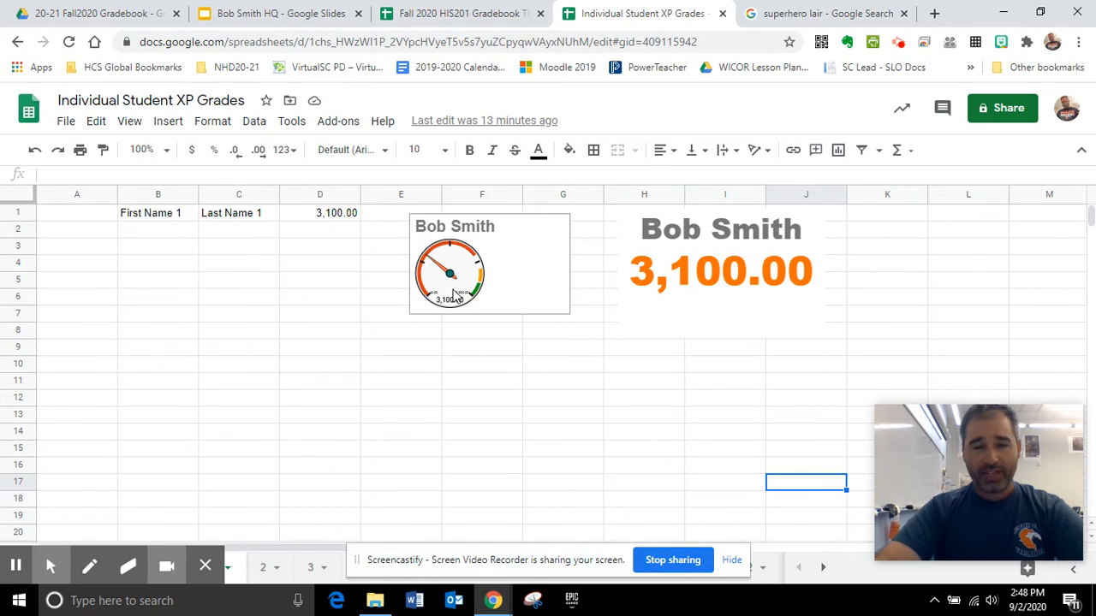
Examine the setup and data range of the student's gauge chart, and select the scorecard chart beside it
left_click(168, 121)
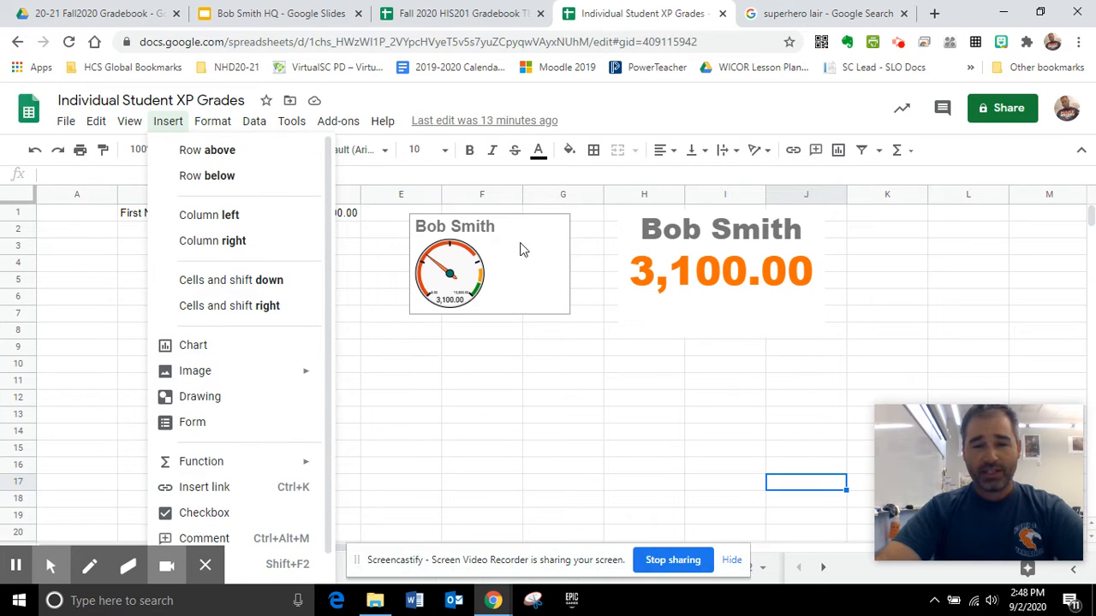
left_click(535, 272)
double_click(536, 273)
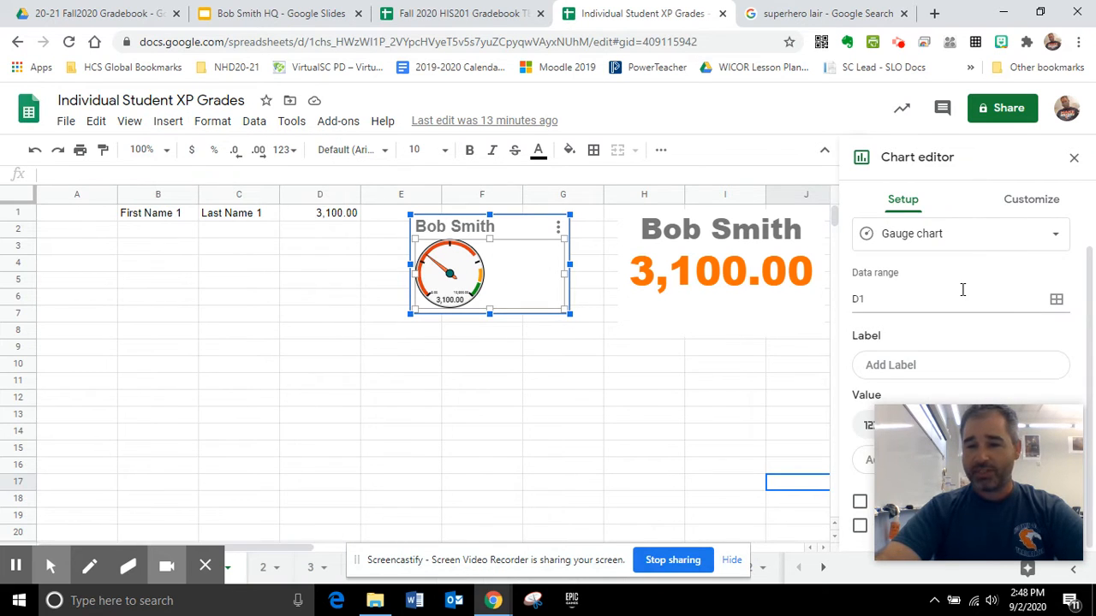
left_click(863, 306)
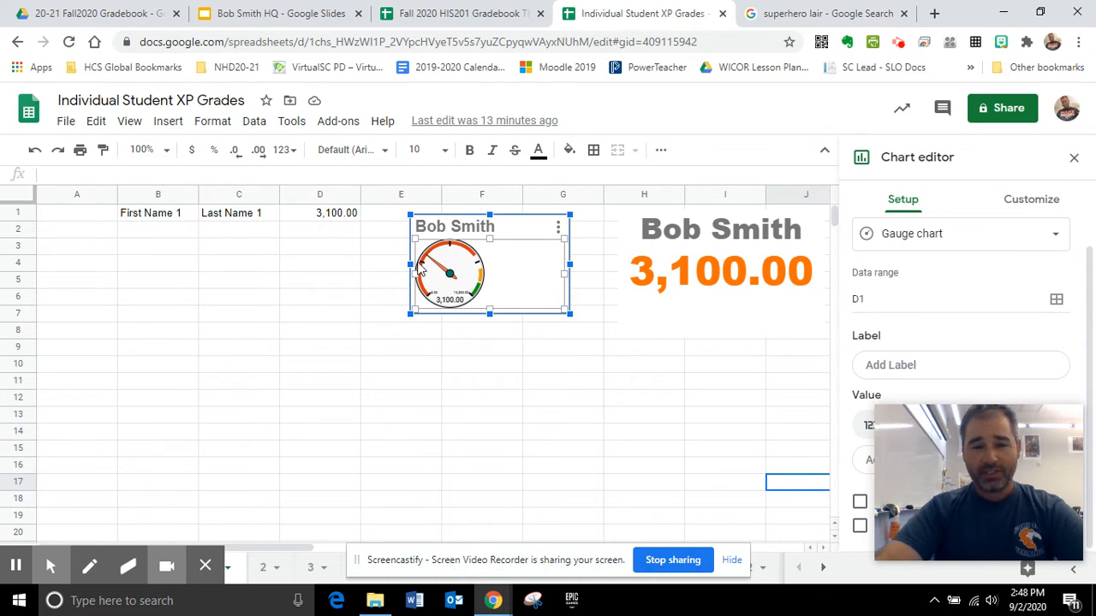
left_click(707, 350)
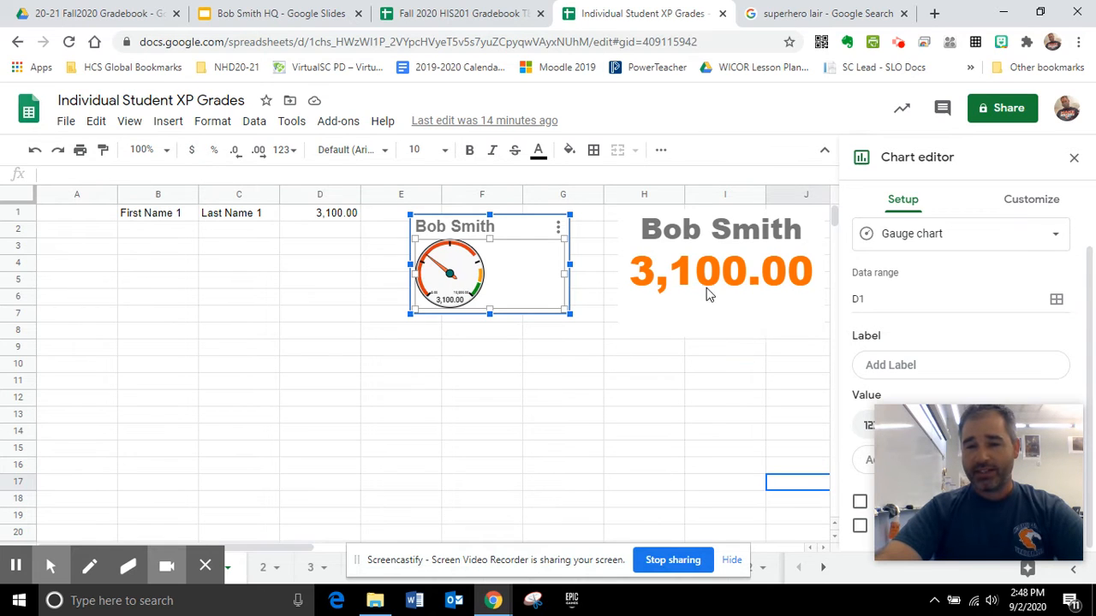
left_click(711, 286)
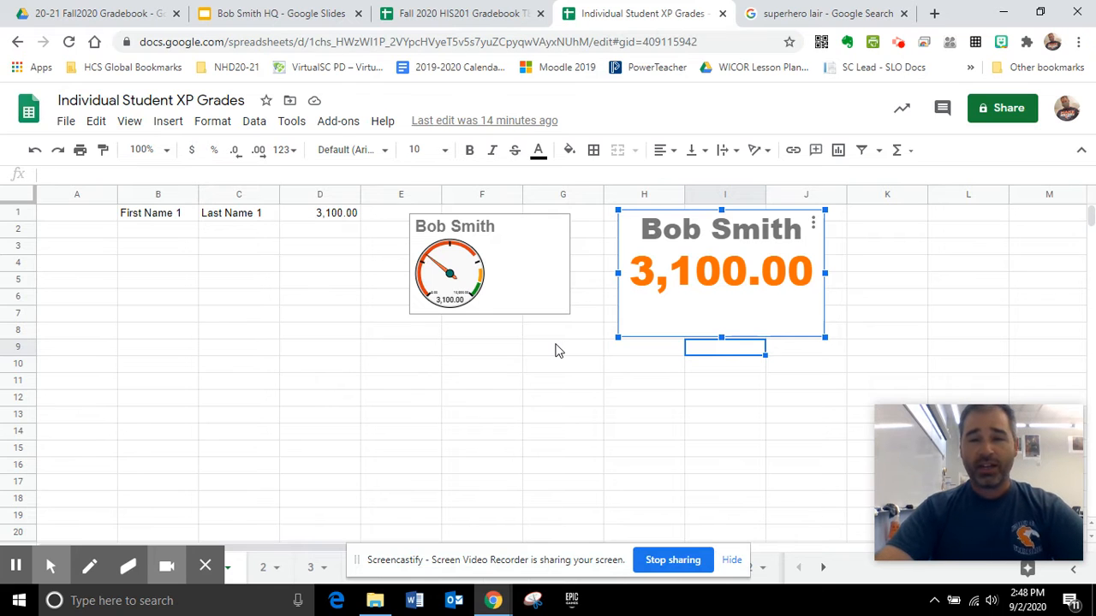
In the student's HQ presentation, move the superhero figure slightly closer to the glowing portal
left_click(276, 17)
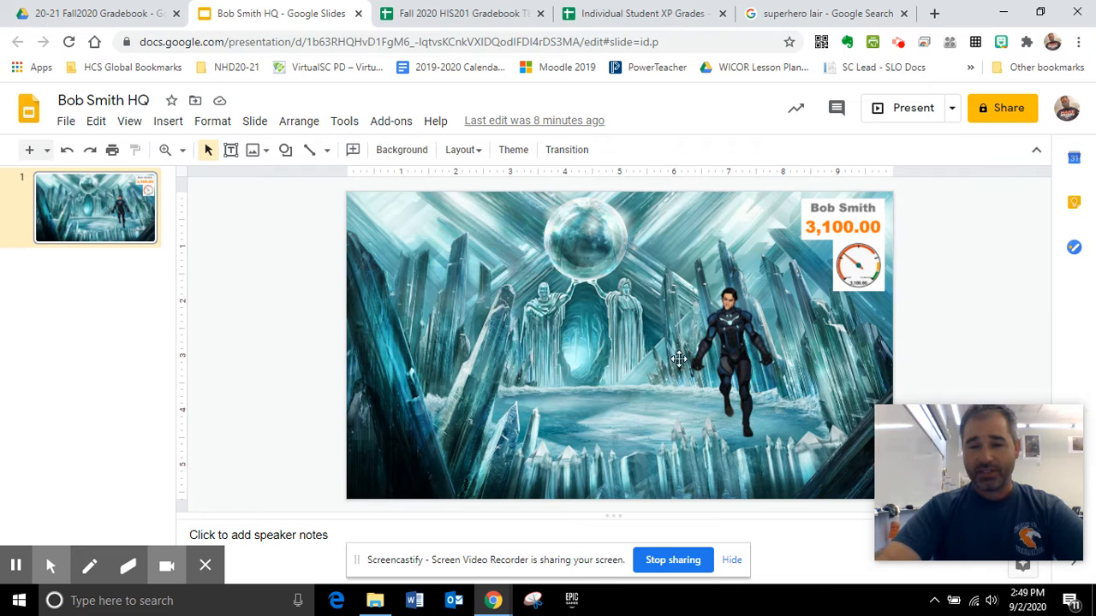
left_click(721, 349)
left_click_drag(641, 397, 735, 368)
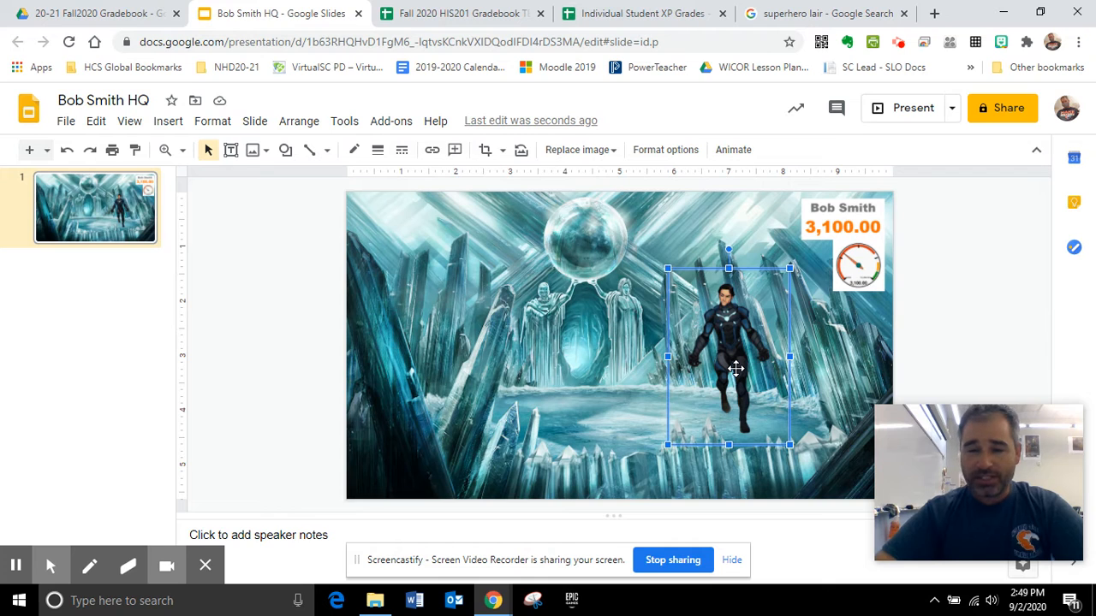
left_click_drag(745, 329, 725, 344)
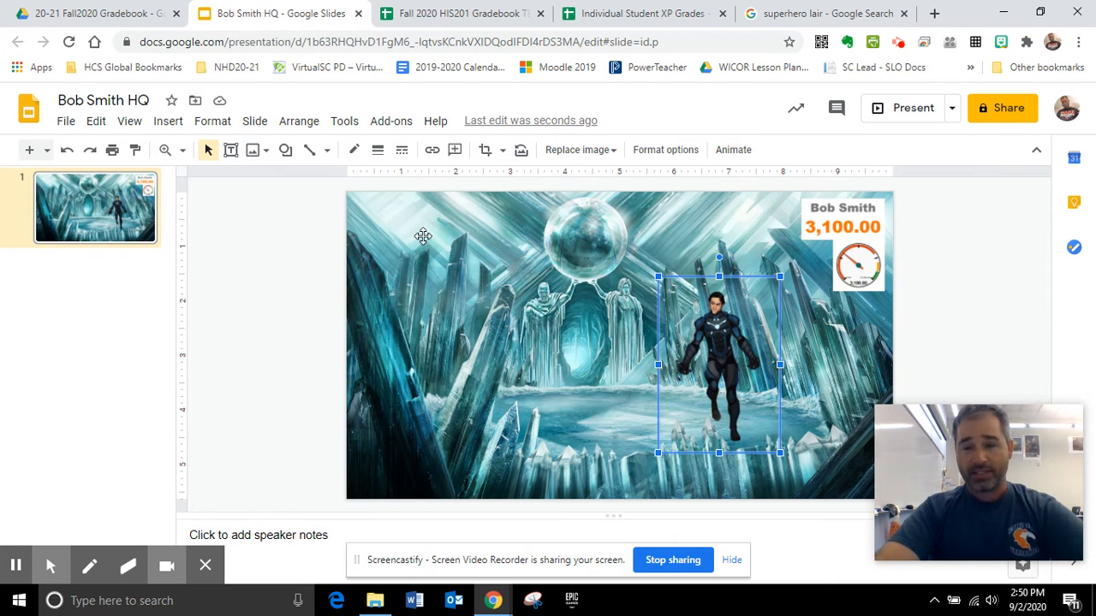
Compare the charts in the Individual Student XP Grades spreadsheet with their linked copies on the student's HQ slide
left_click(620, 14)
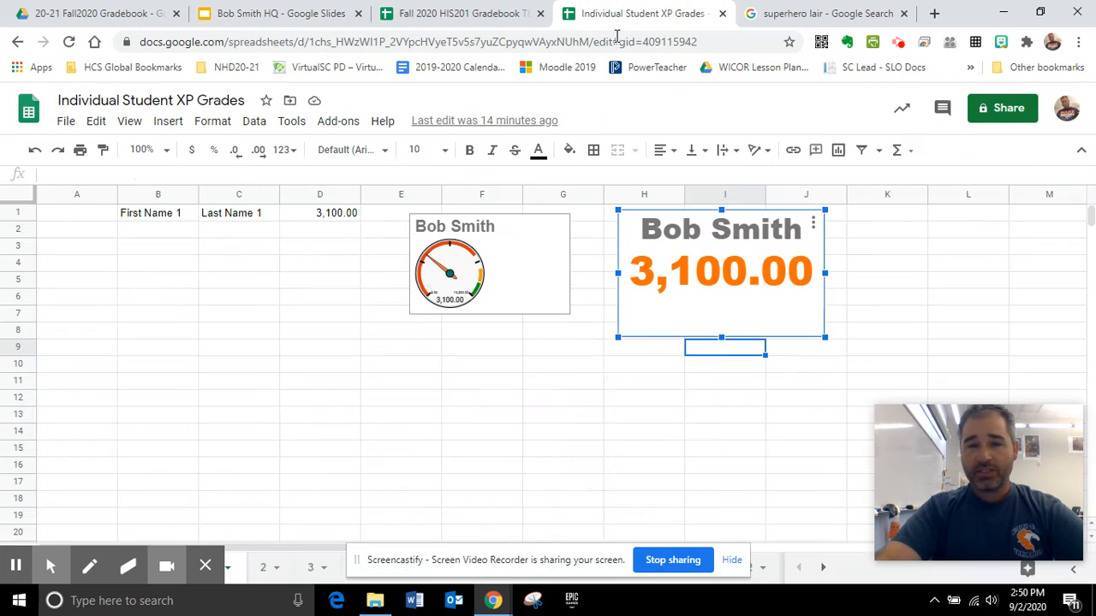
left_click(287, 12)
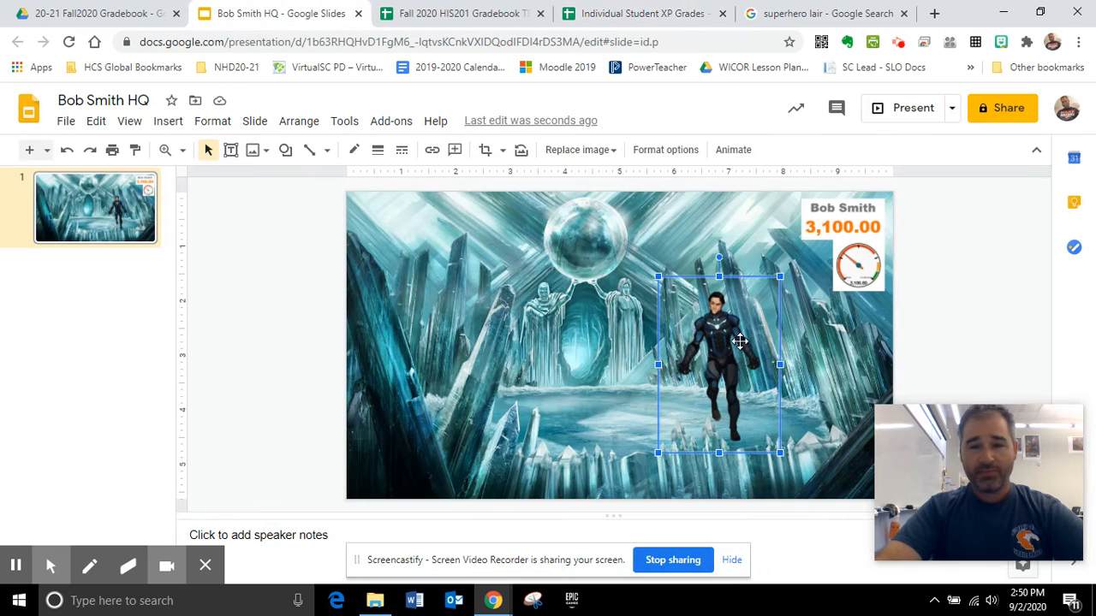
left_click(855, 221)
left_click(933, 274)
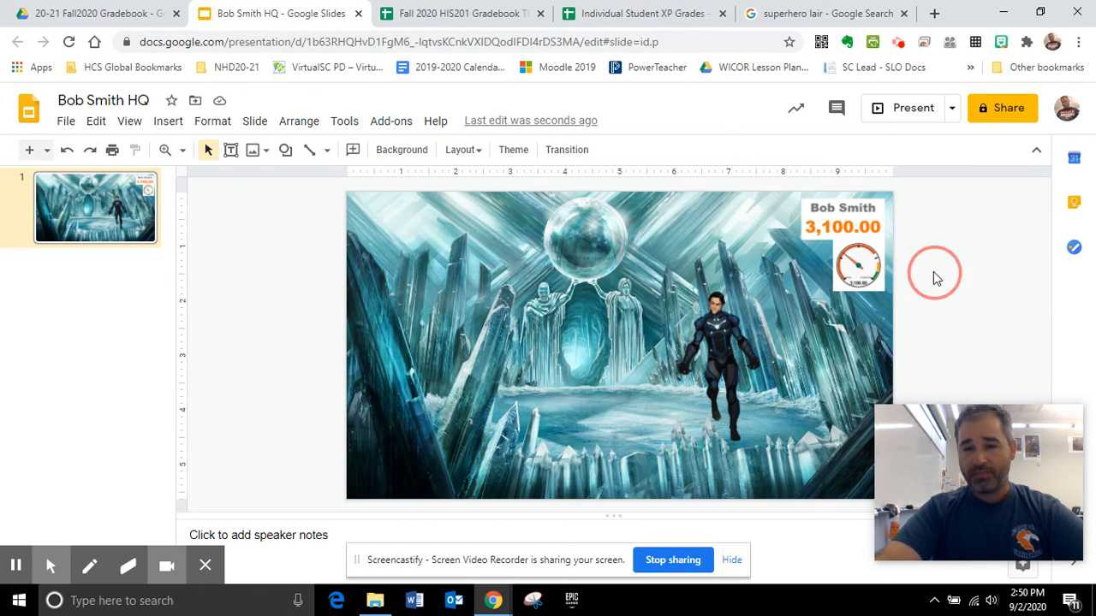
In the Fall 2020 HIS201 Gradebook TEMPLATE, enter 500 as the first student's NHD Annotated Bib points
left_click(494, 17)
left_click(679, 340)
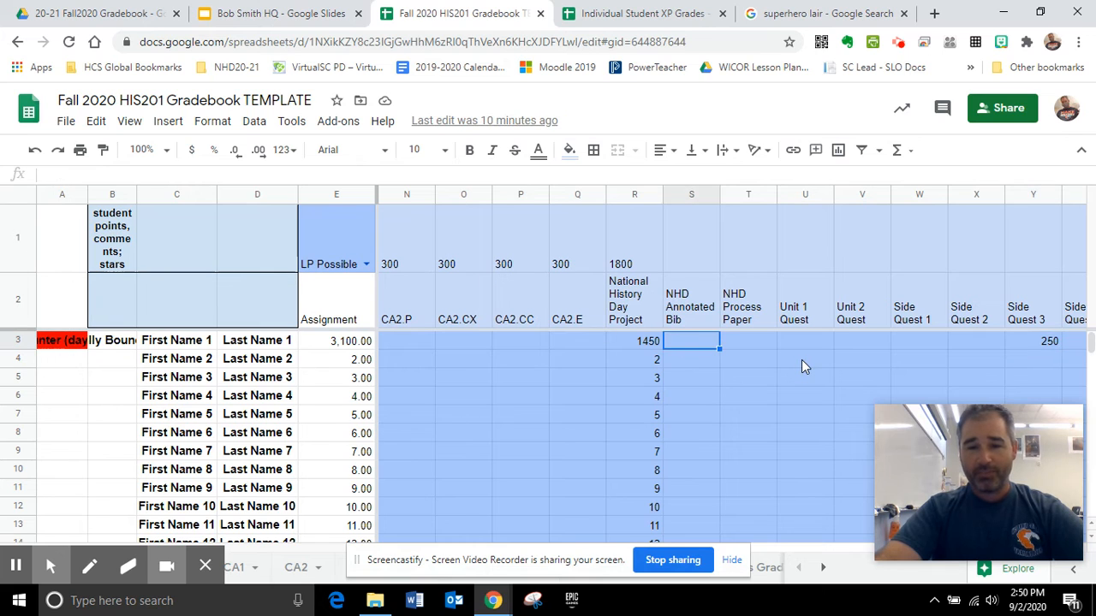
type("500")
key("Return")
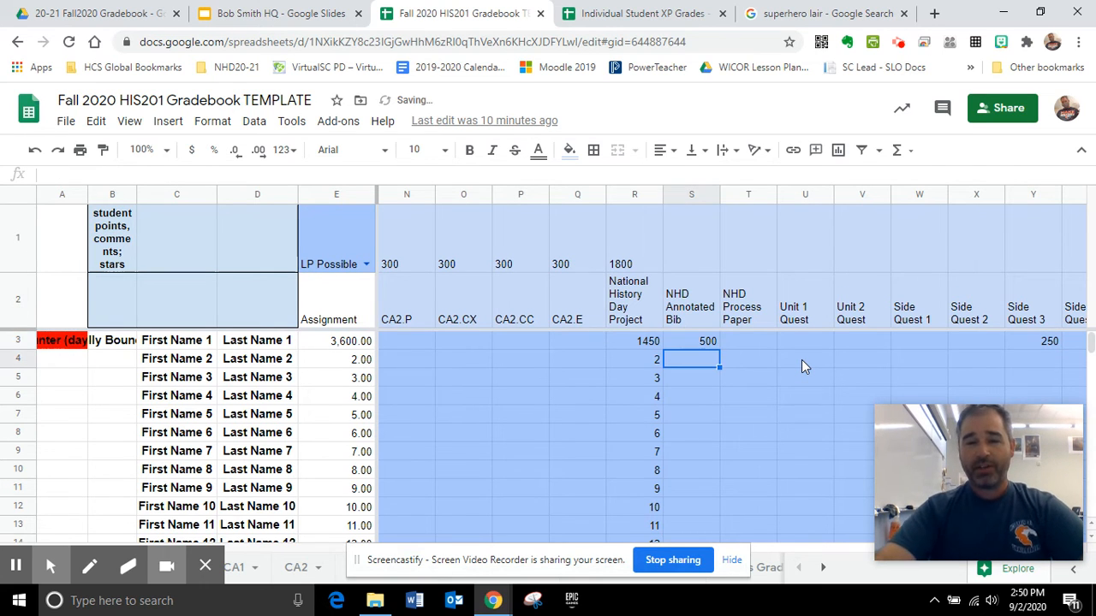
Check the student's XP sheet and HQ slide for the new total, rechecking the gradebook entry
left_click(633, 14)
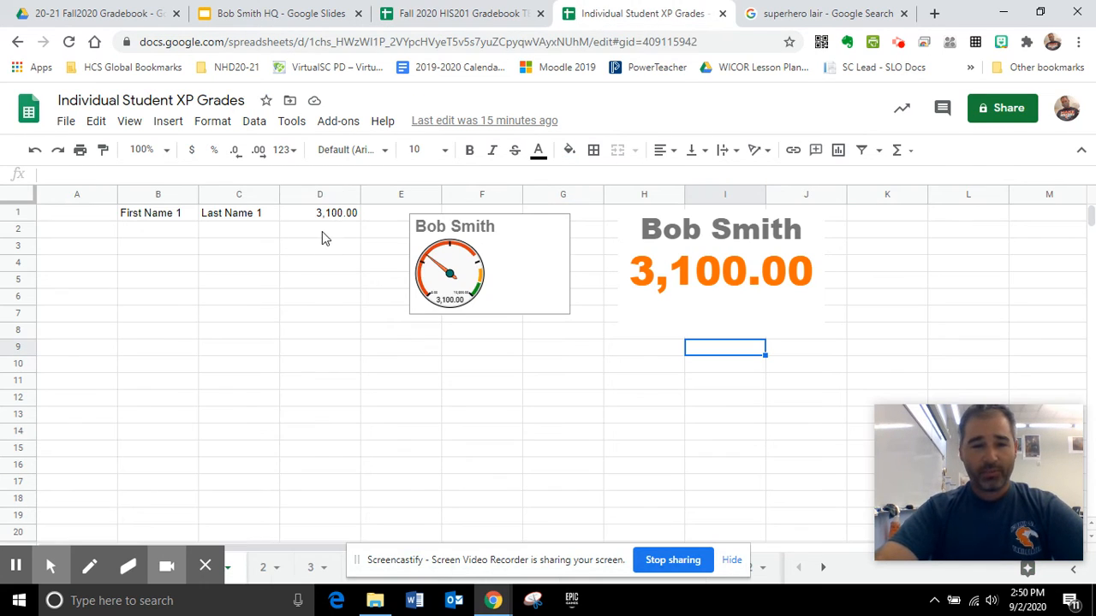
left_click(347, 17)
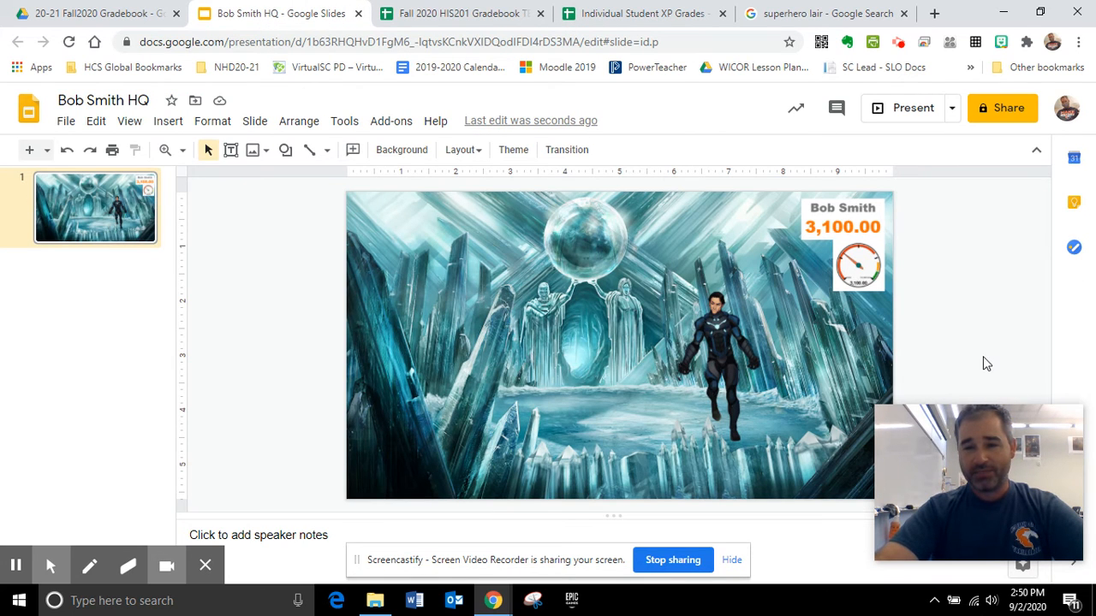
left_click(839, 225)
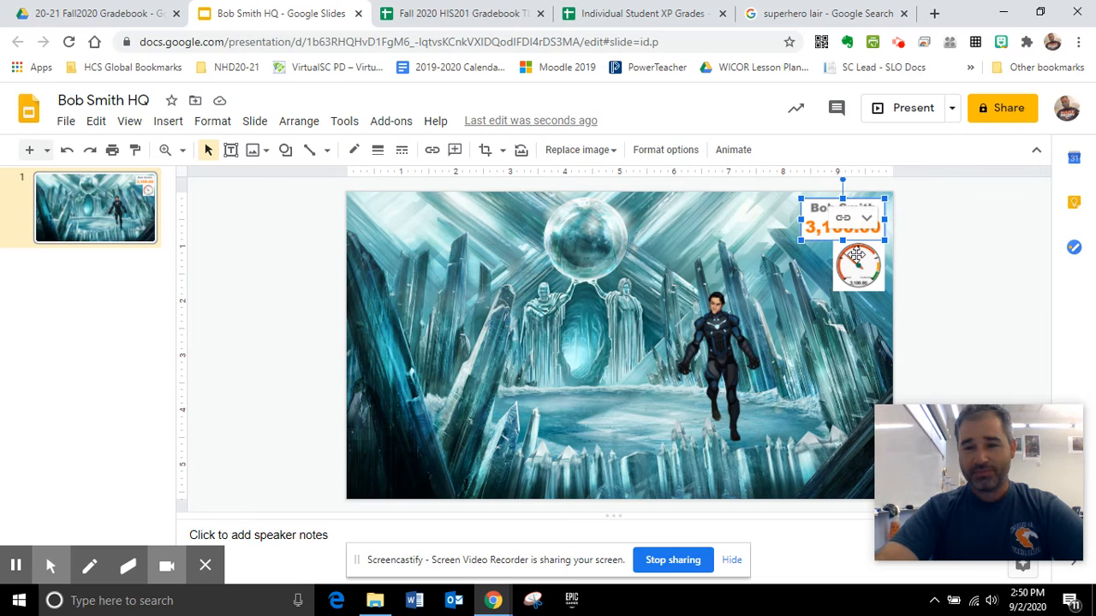
left_click(915, 283)
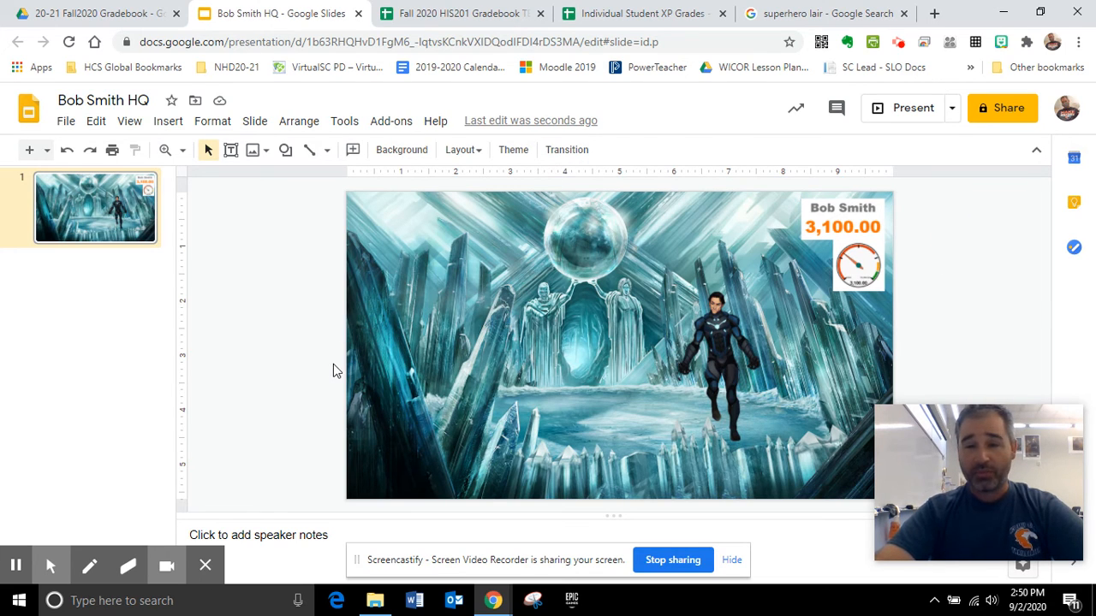
left_click(458, 13)
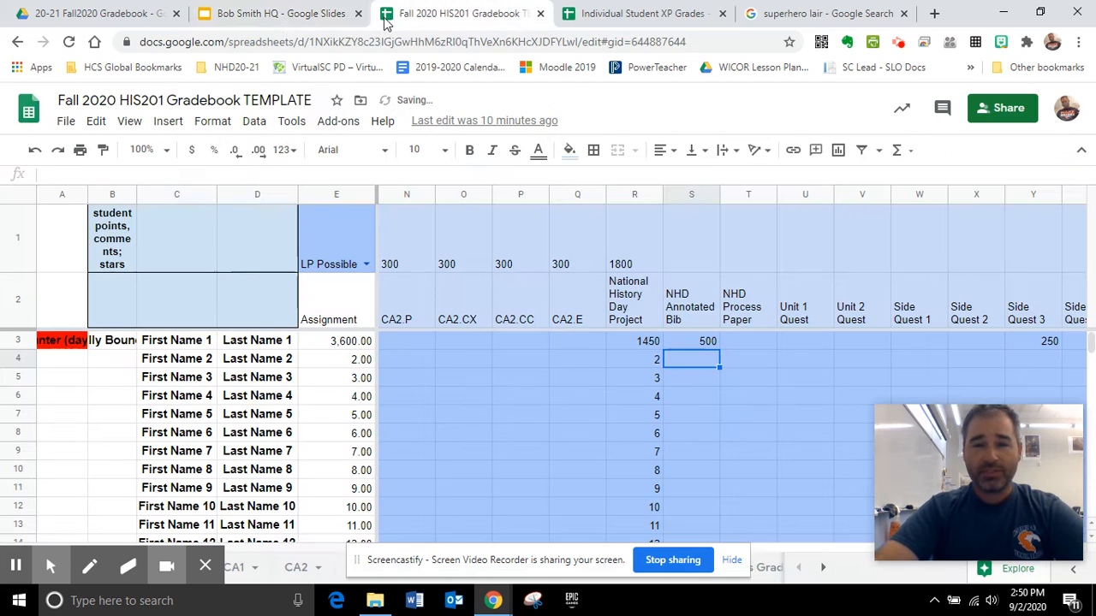
left_click(249, 13)
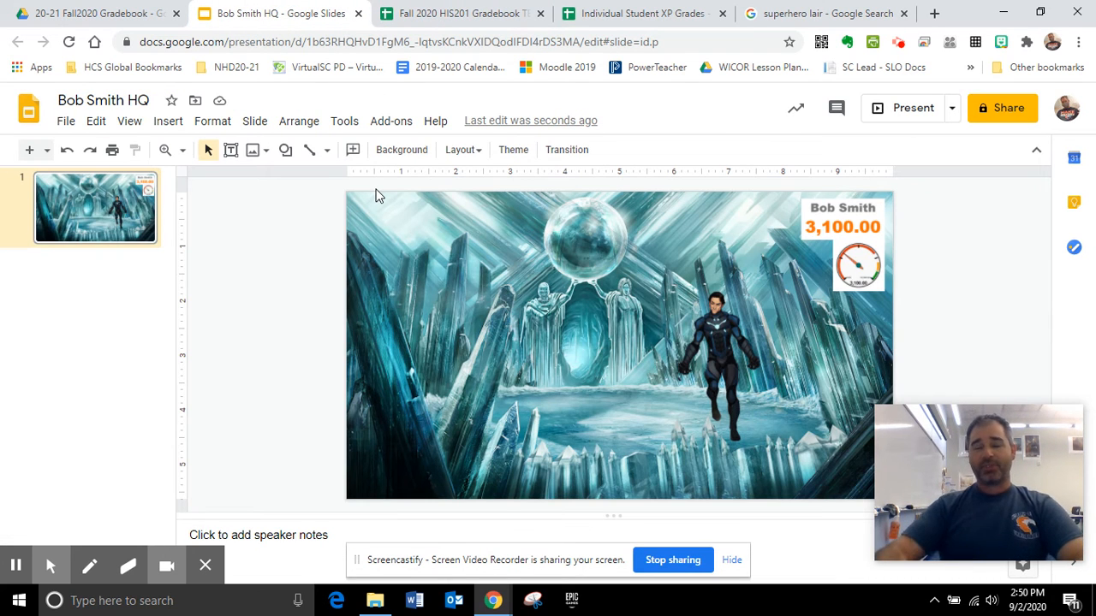
Update the linked scorecard and gauge charts on the student's HQ slide from the spreadsheet
left_click(16, 567)
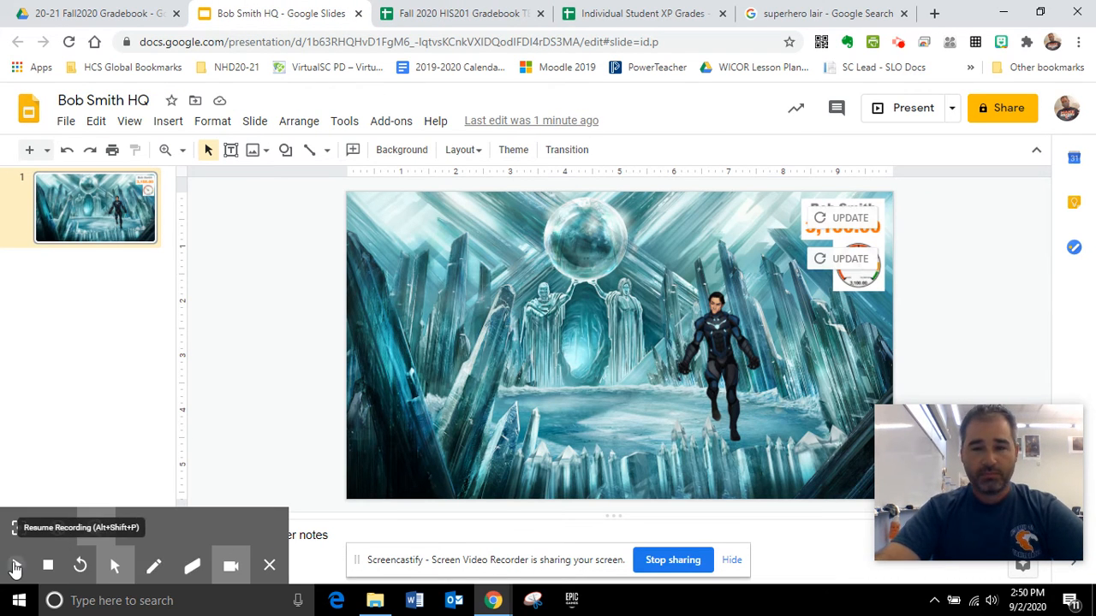
left_click(16, 567)
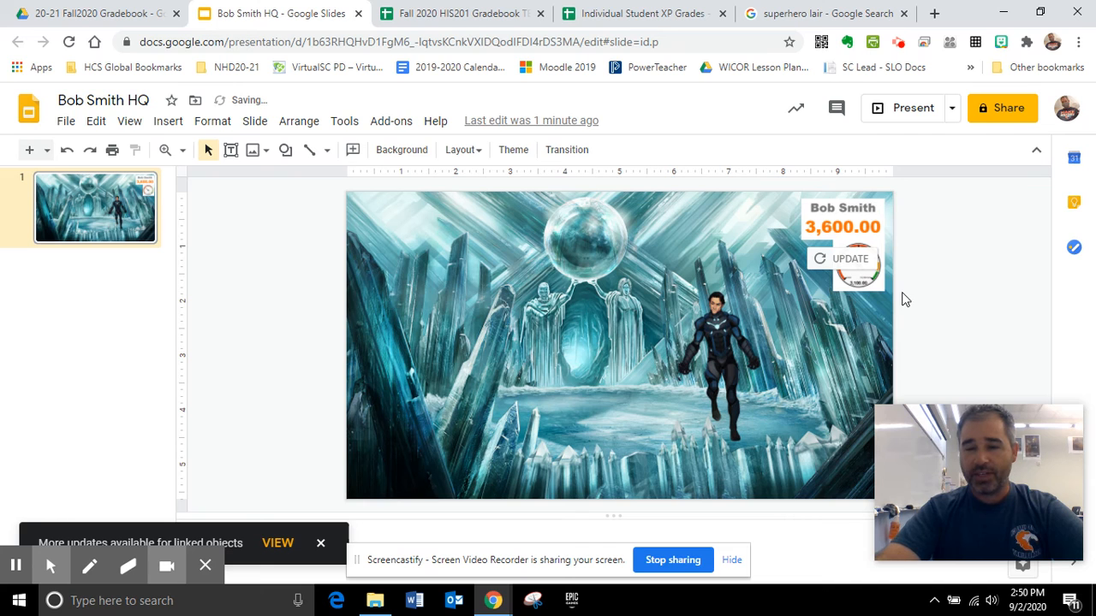
left_click(867, 267)
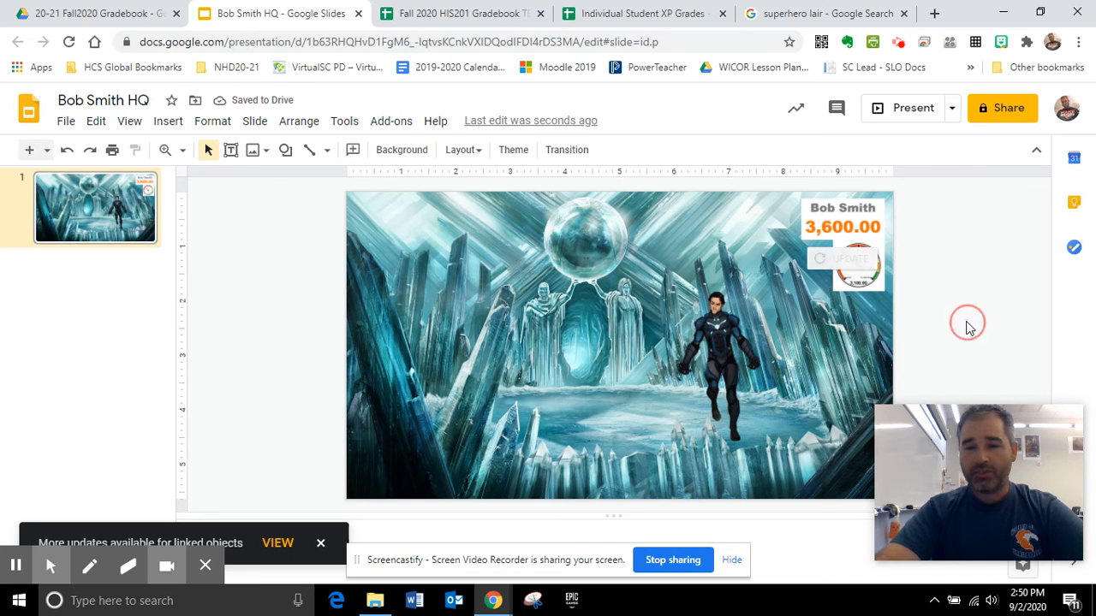